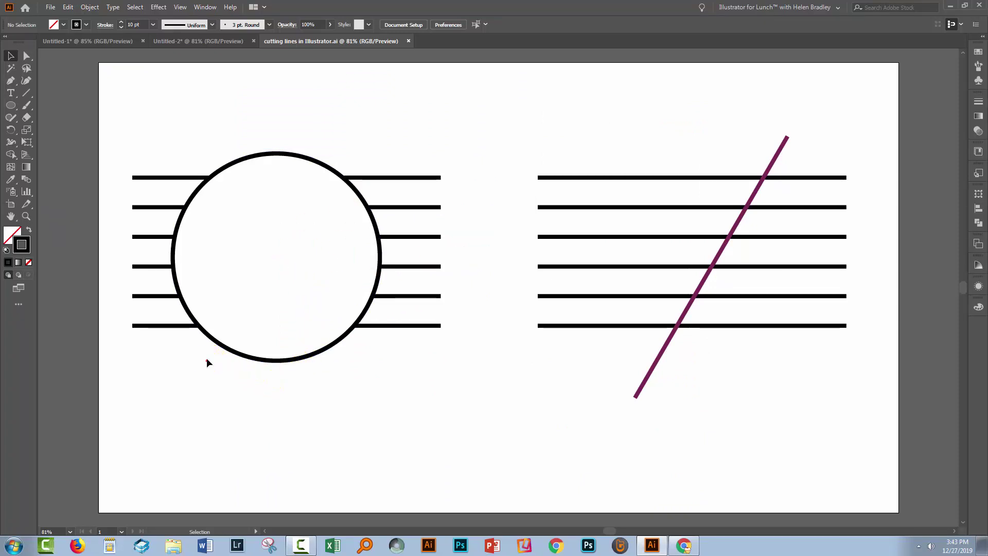
- Inspect the circle and the left-hand horizontal lines, then clear the selection
left_click(199, 258)
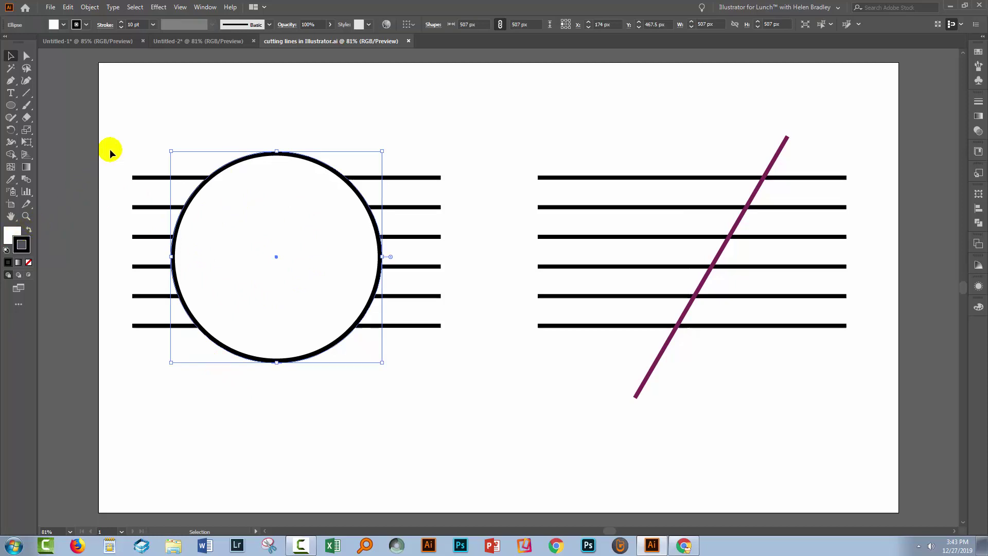
left_click(128, 172)
left_click(136, 178)
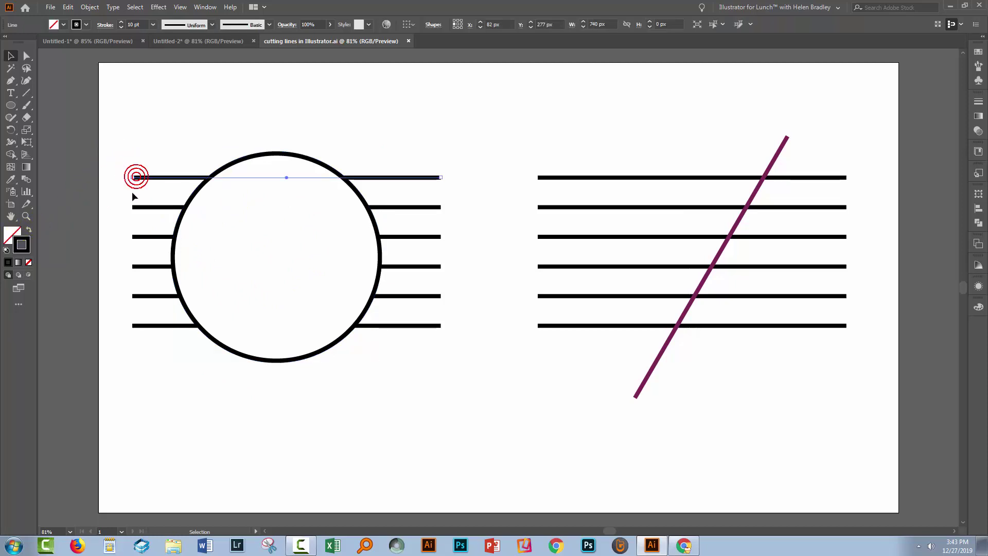
left_click(137, 208)
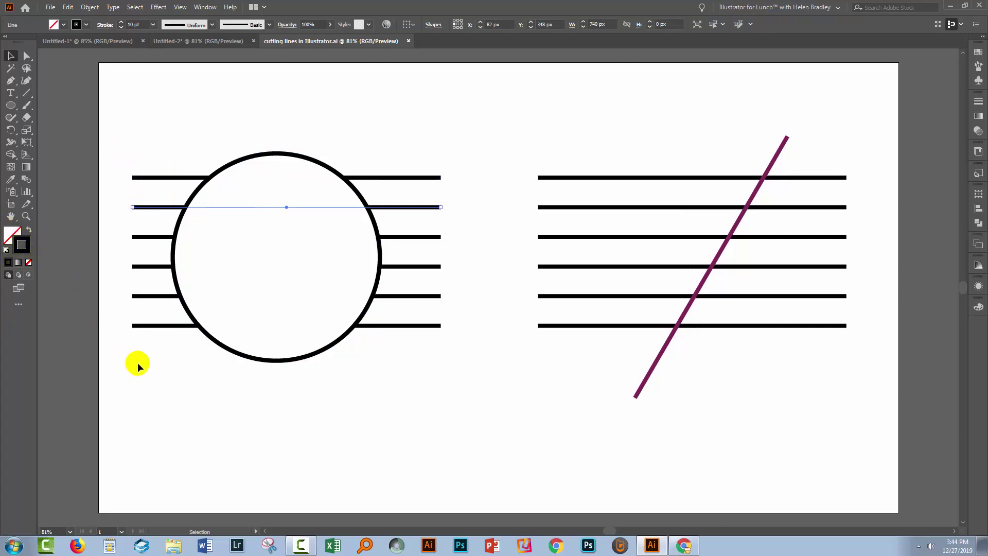
left_click(163, 378)
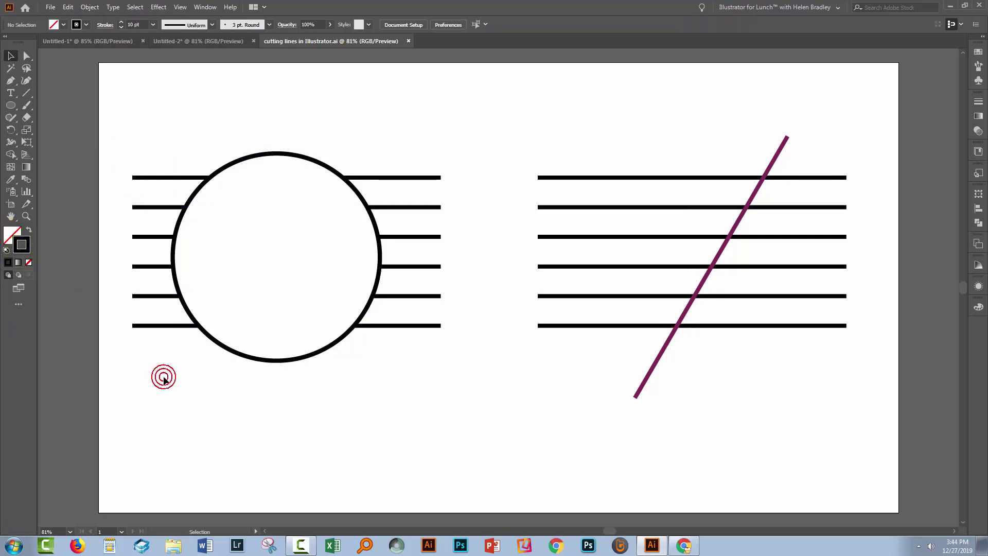
- Apply Object > Path > Divide Objects Below using the selected purple diagonal line
left_click(640, 390)
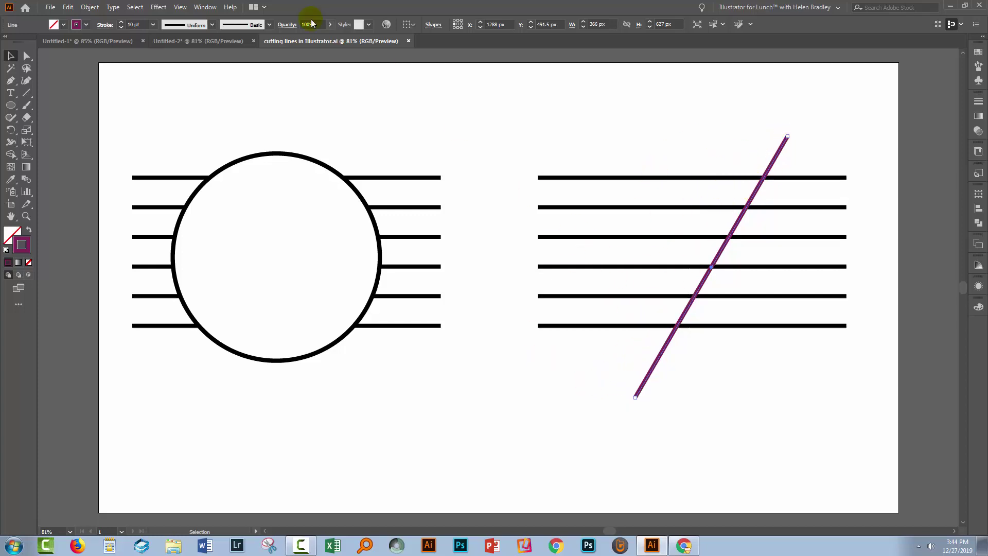
left_click(87, 8)
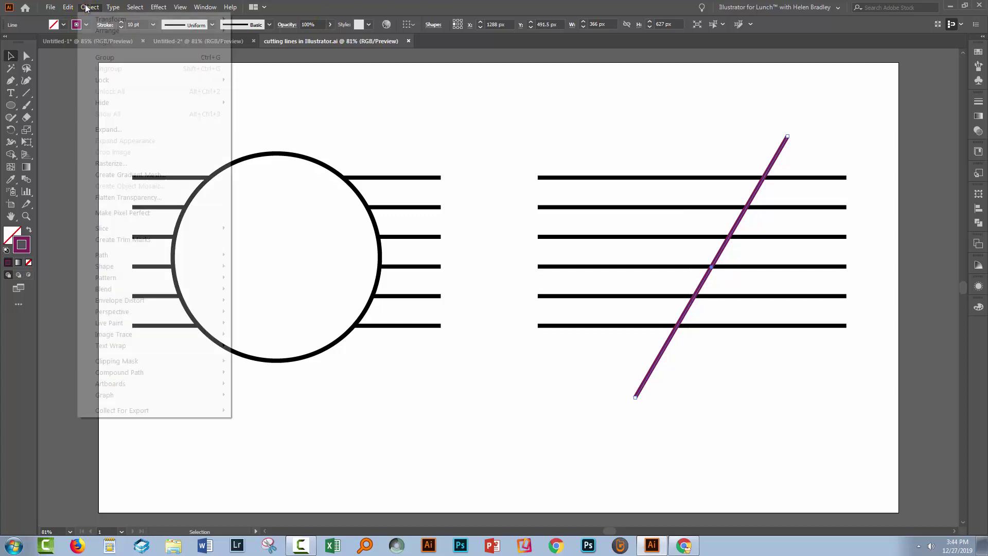
left_click(87, 8)
left_click(86, 8)
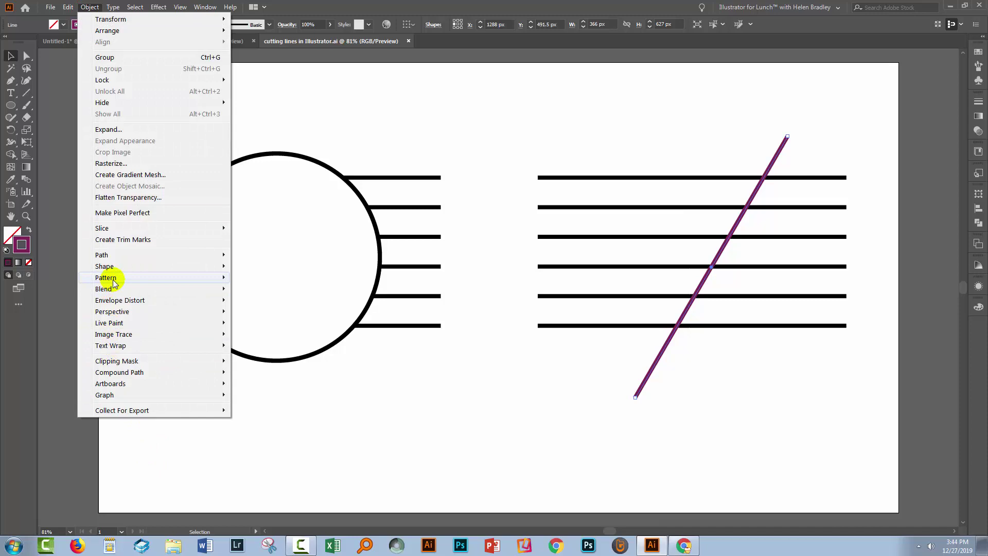
mouse_move(119, 255)
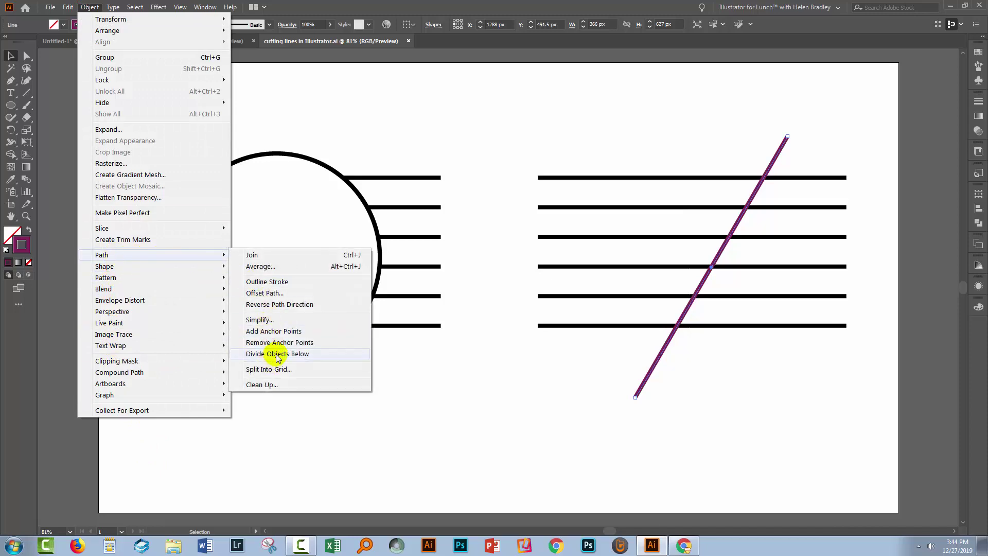
left_click(280, 359)
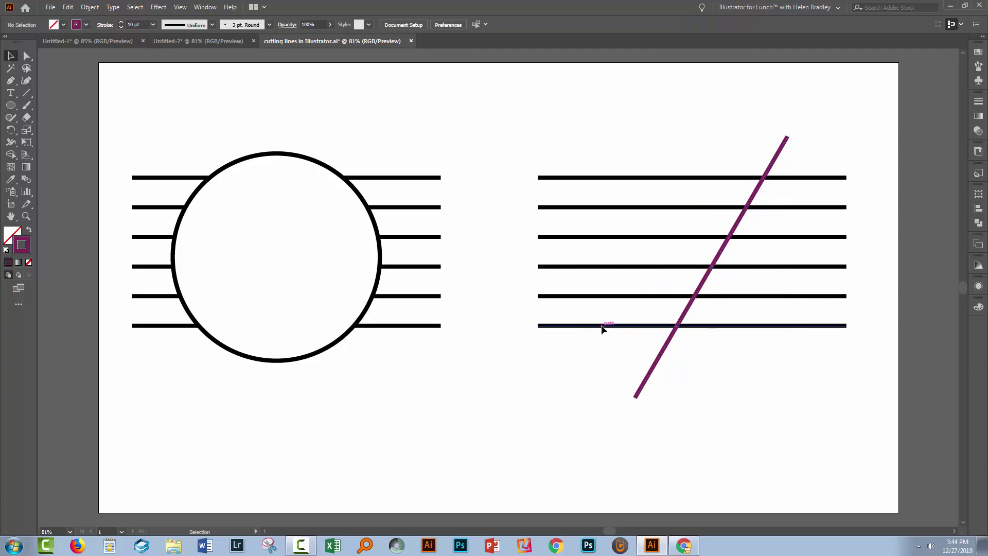
- Marquee-select the right-hand lines and diagonal and apply Pathfinder Divide
left_click(601, 325)
left_click(603, 366)
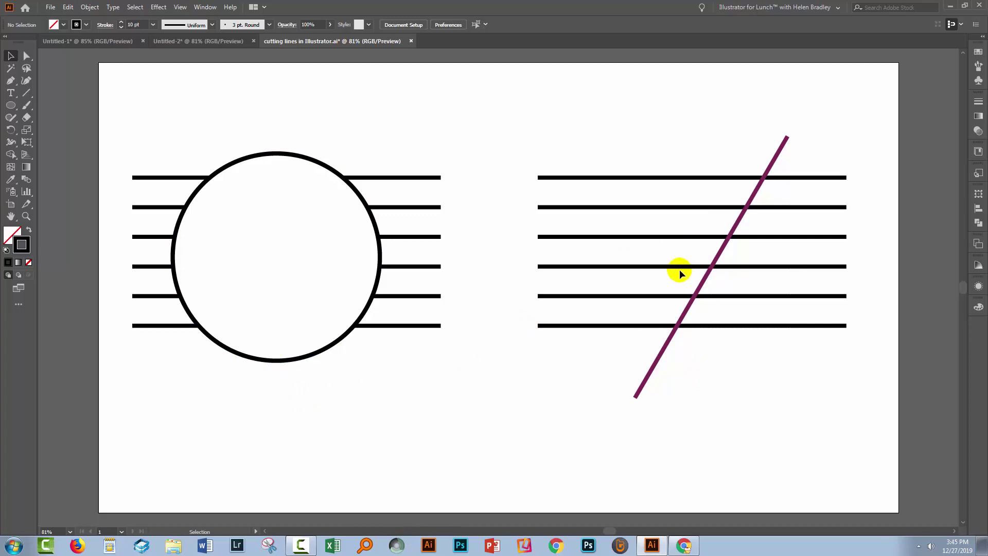
left_click_drag(588, 124, 783, 394)
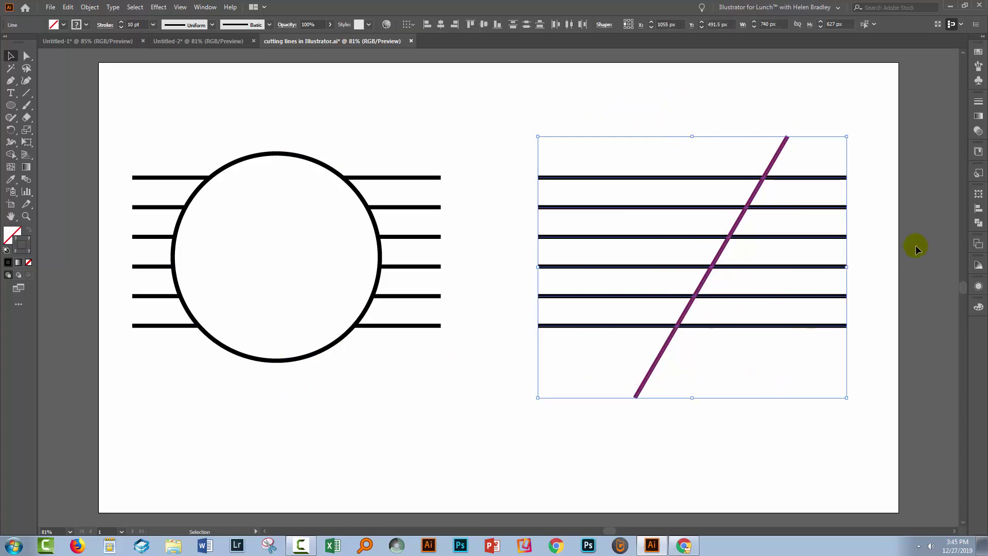
left_click(977, 225)
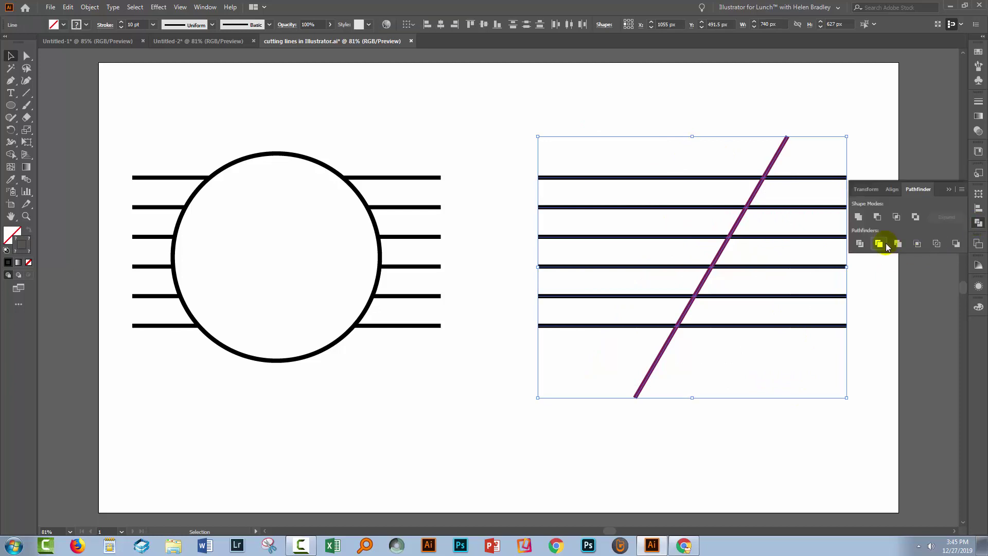
left_click(860, 244)
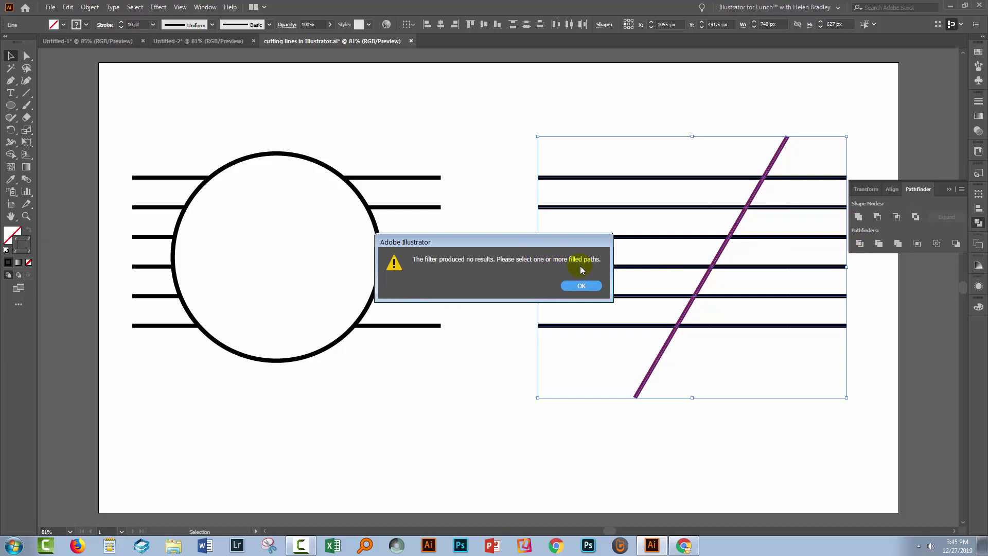
- Dismiss the no-results alert and undo with Ctrl+Z, leaving nothing selected
left_click(581, 286)
left_click(536, 311)
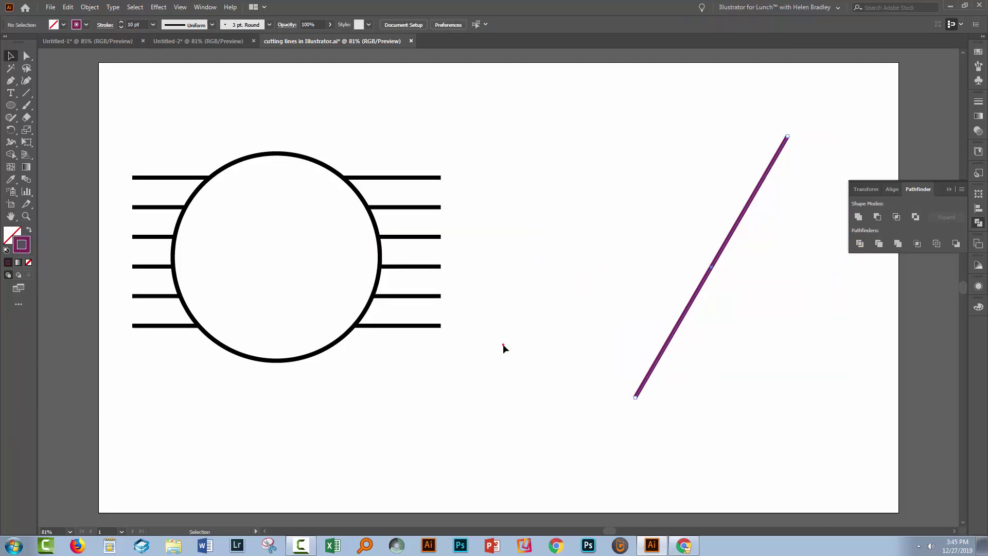
key("ctrl+z")
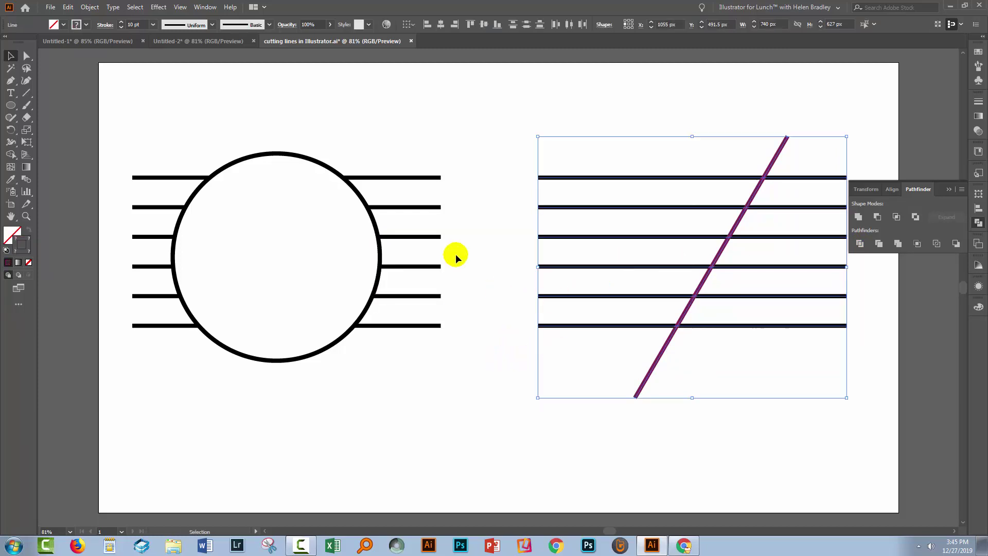
left_click(497, 149)
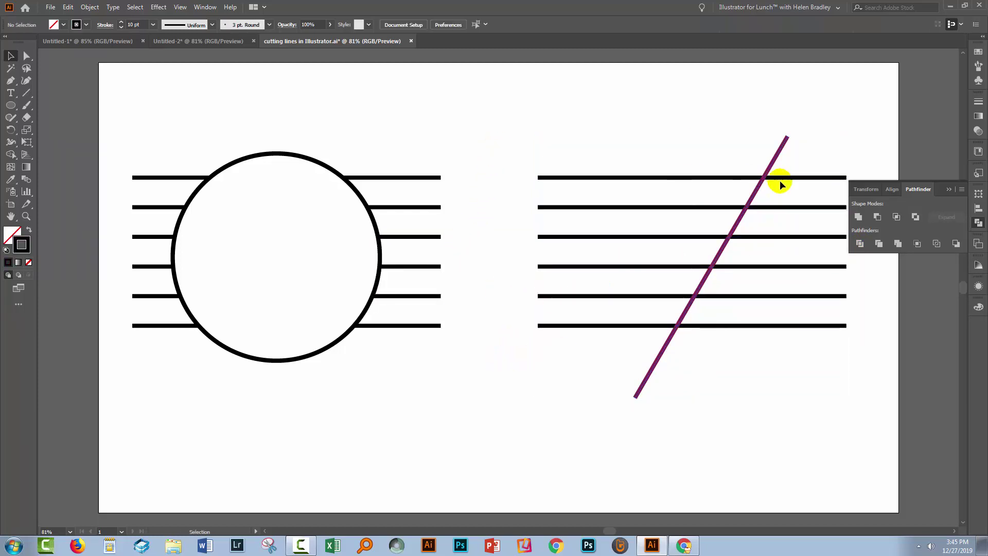
- With Shape Builder, delete the left-hand line ends sticking out on both sides of the circle
left_click(949, 191)
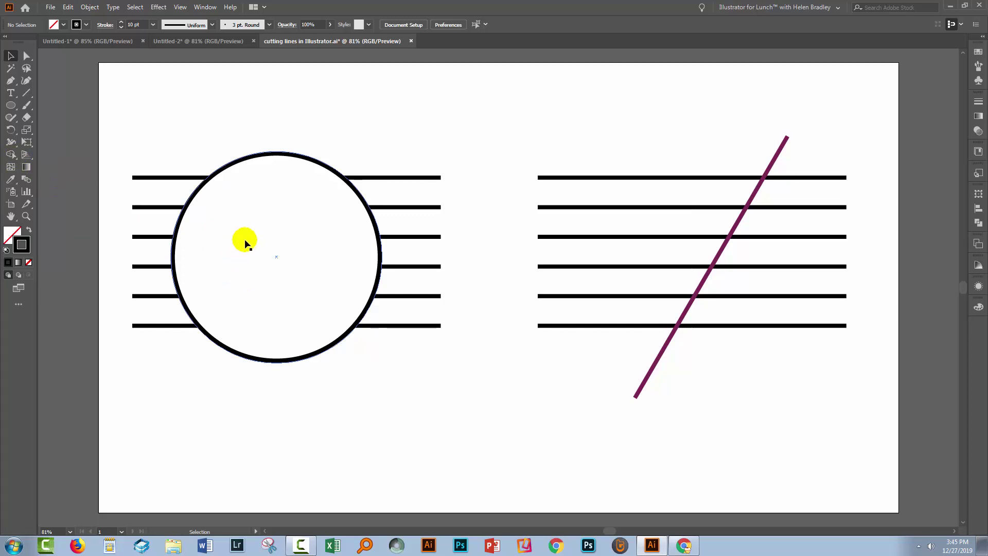
left_click_drag(125, 129, 440, 359)
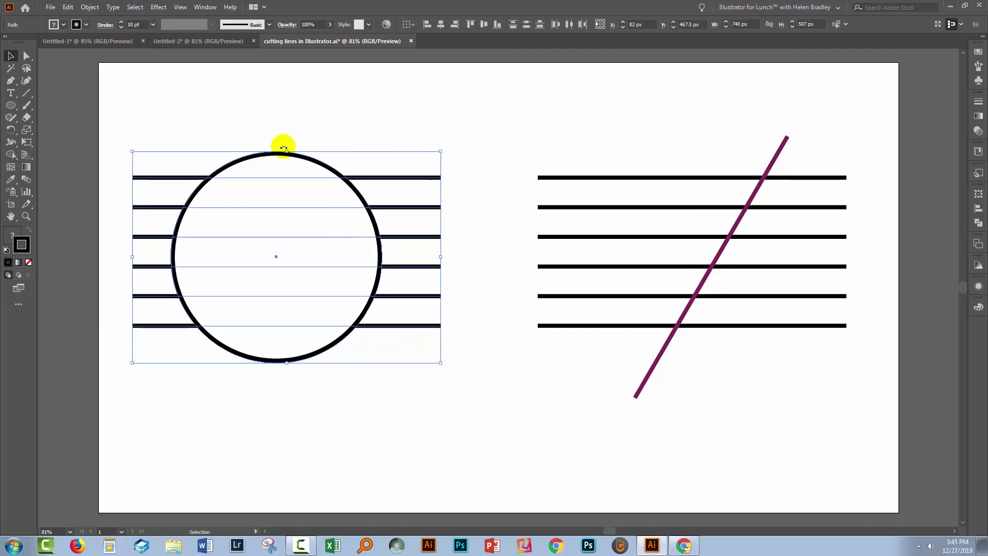
left_click(11, 155)
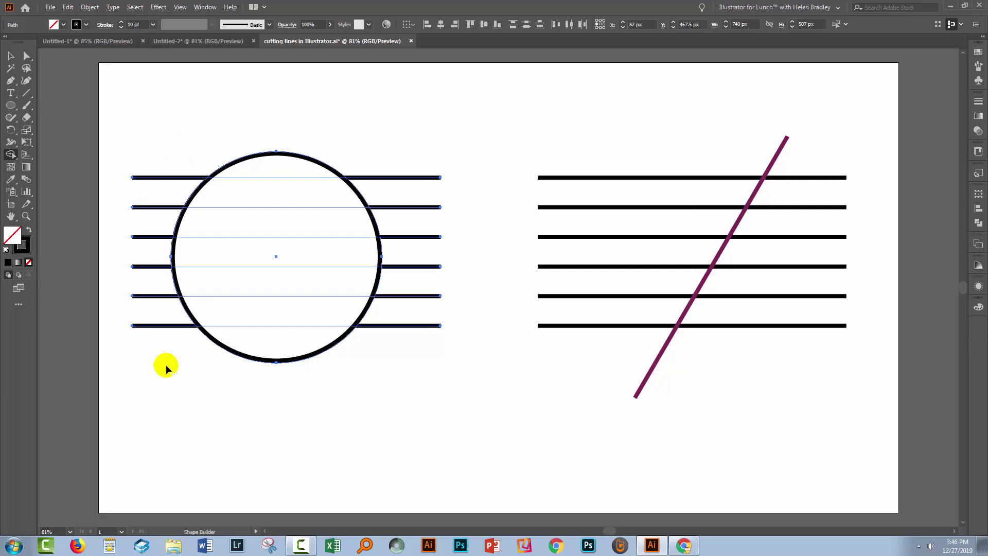
mouse_move(180, 150)
left_mouse_down()
mouse_move(151, 212)
mouse_move(138, 295)
mouse_move(189, 428)
left_mouse_up()
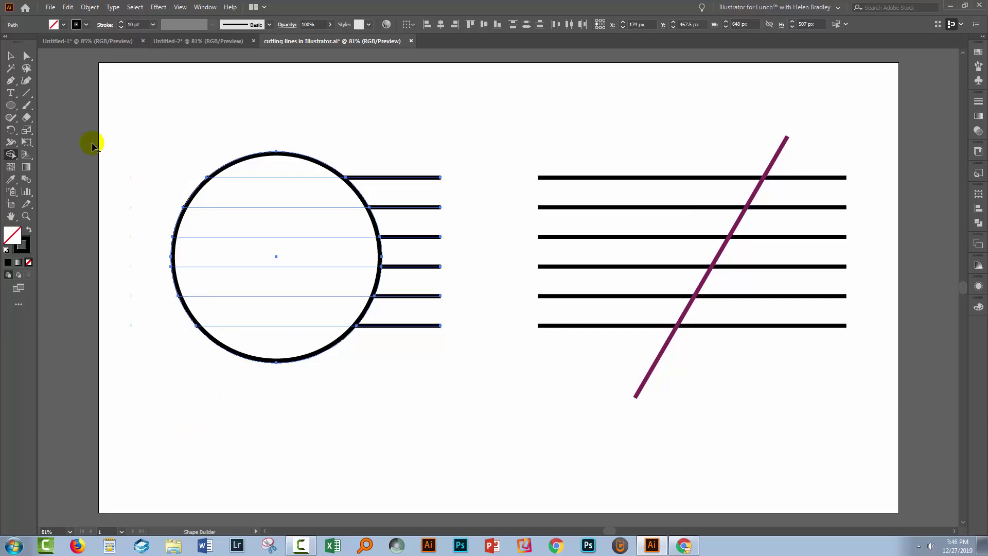
mouse_move(375, 126)
left_mouse_down()
mouse_move(421, 212)
mouse_move(400, 406)
left_mouse_up()
left_click(11, 56)
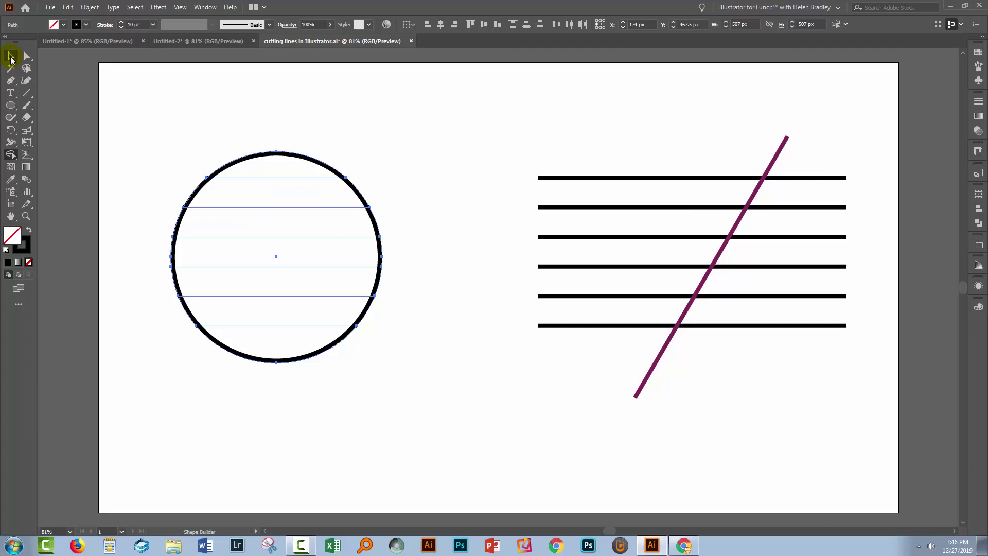
- Drag the circle down and left to expose the trimmed lines' circular outline
left_click(243, 394)
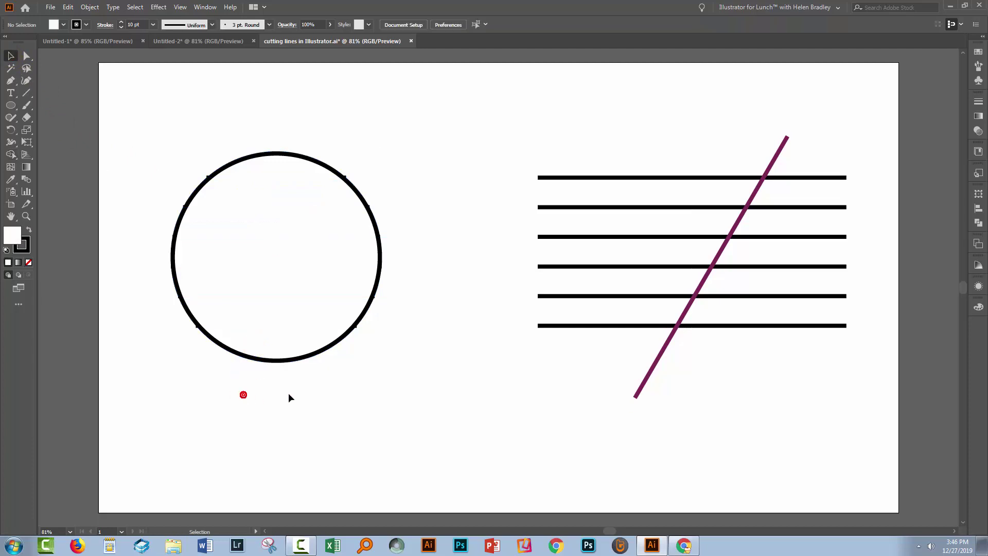
left_click(302, 360)
left_click_drag(303, 362, 452, 507)
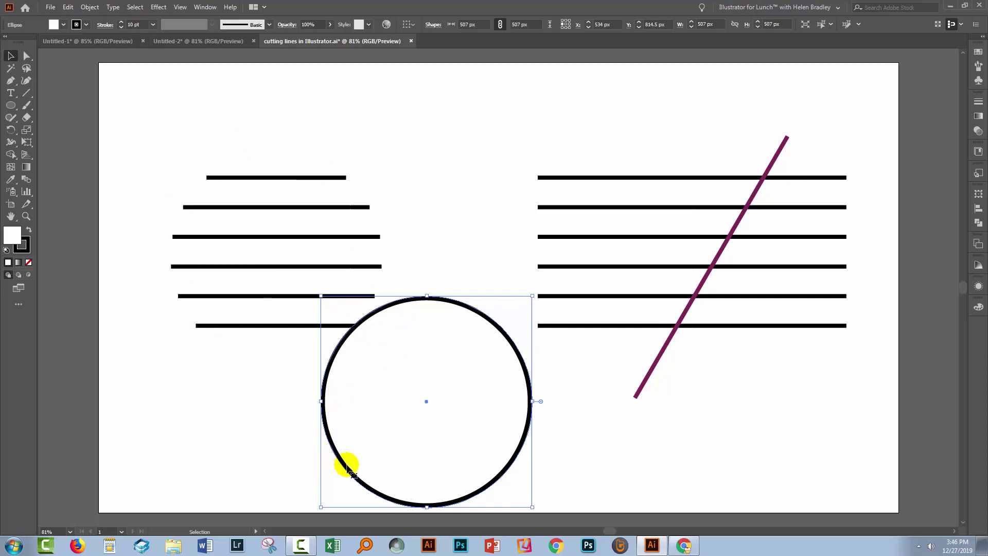
left_click_drag(342, 466, 291, 443)
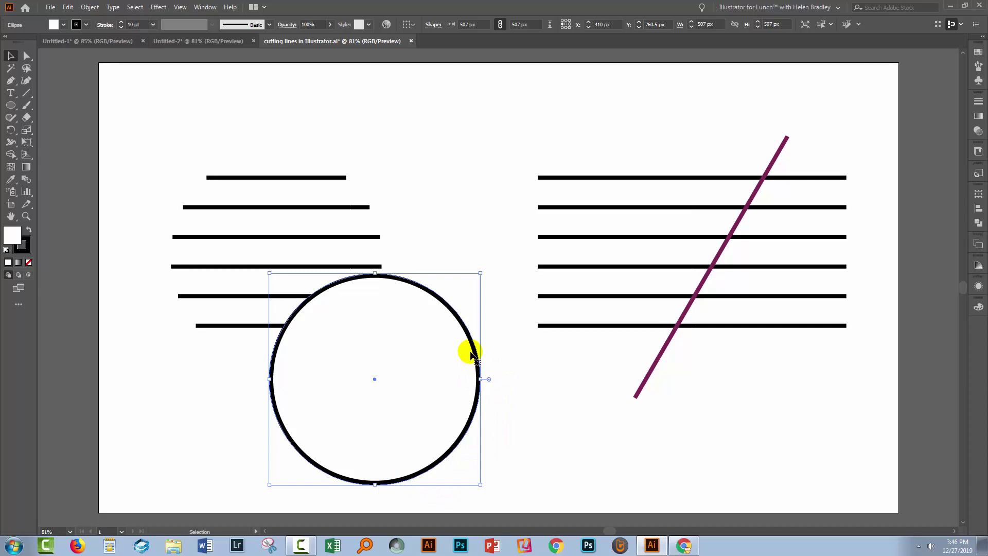
left_click_drag(470, 349, 373, 342)
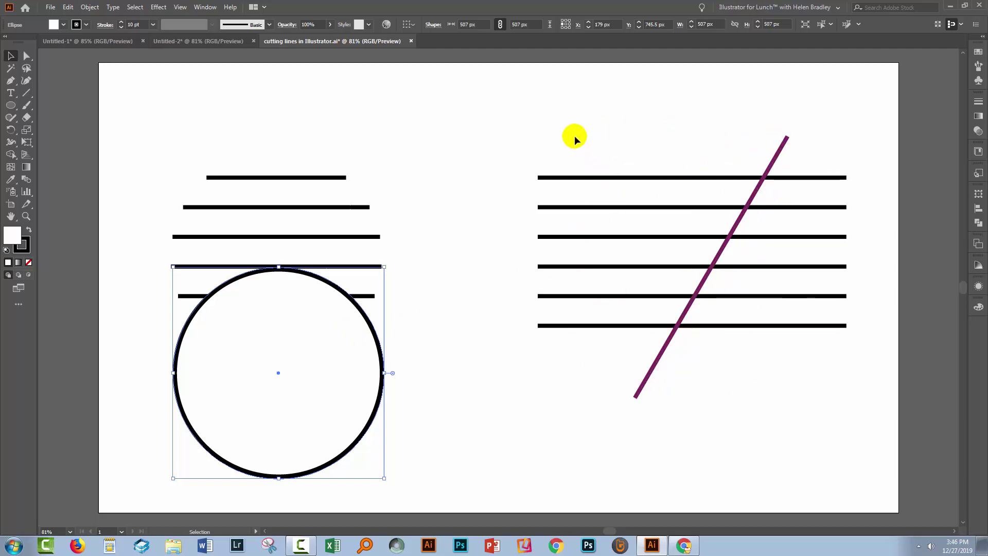
- With Shape Builder, erase the right-hand line segments left of the purple diagonal
left_click_drag(575, 140, 796, 396)
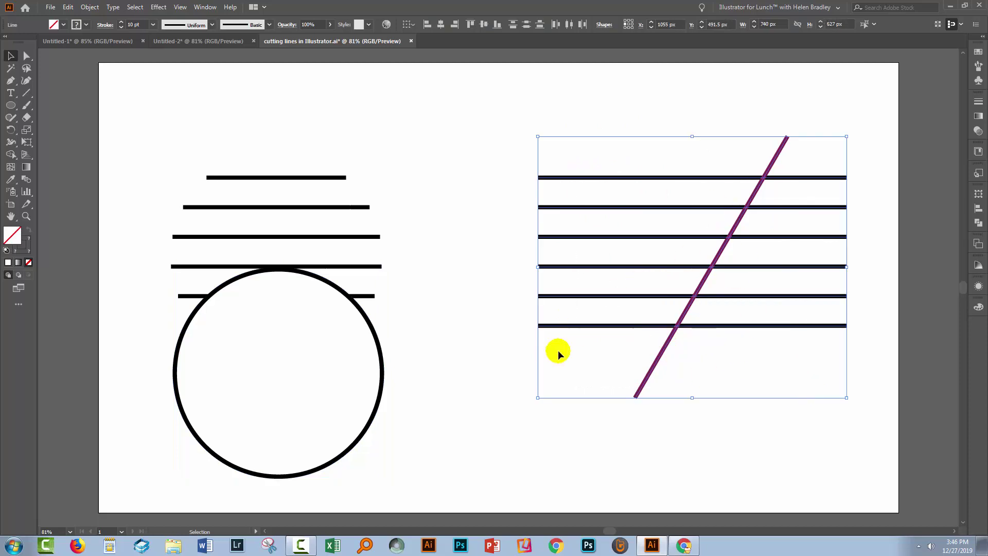
left_click(10, 155)
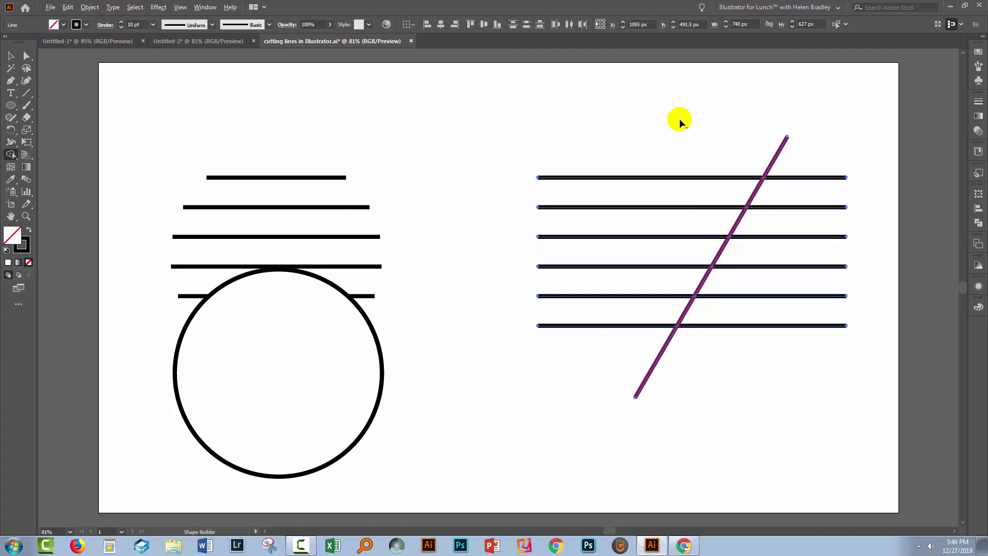
left_click_drag(680, 121, 557, 382)
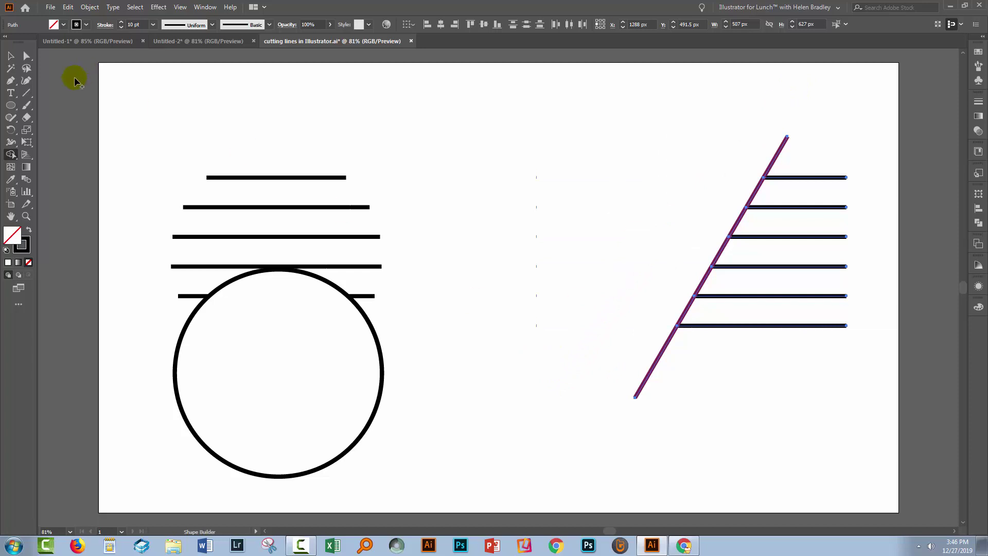
left_click(11, 56)
left_click(587, 412)
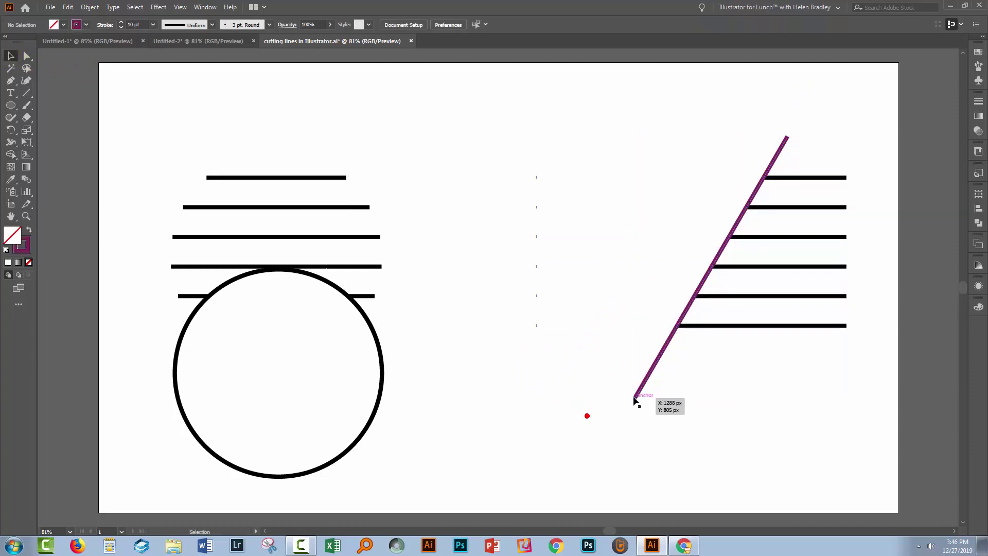
- Drag the purple diagonal leftward off the slanted cut ends, then deselect it
left_click(636, 394)
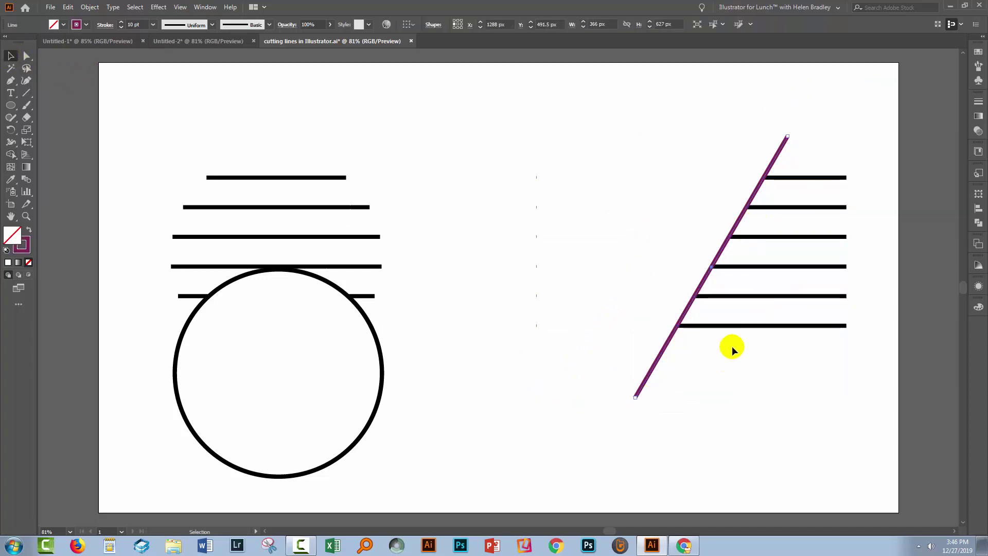
left_click_drag(644, 376, 566, 391)
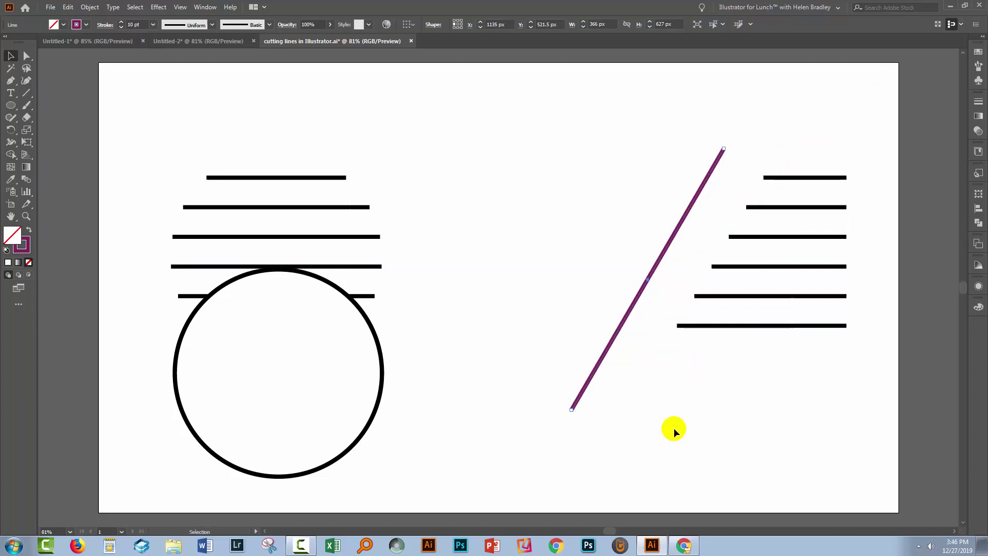
left_click(675, 431)
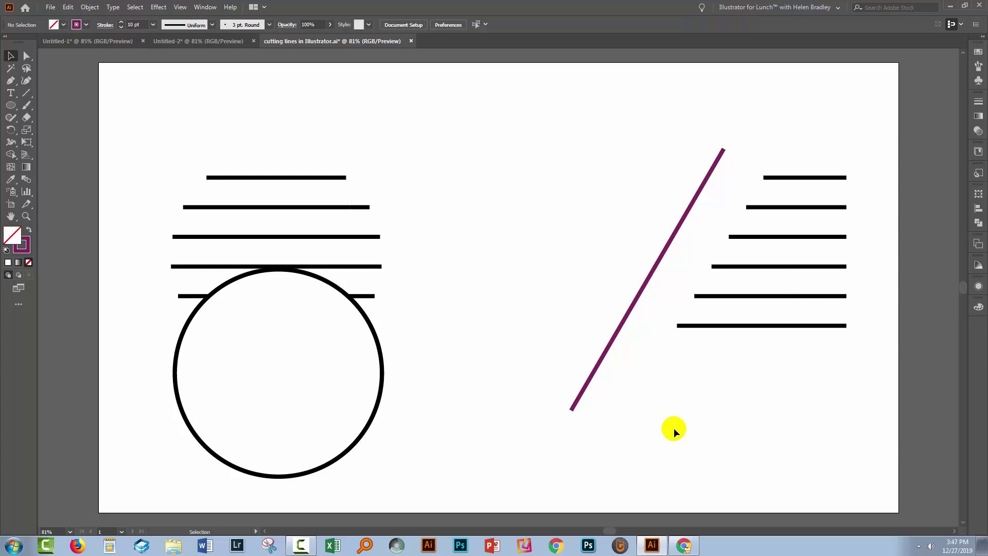